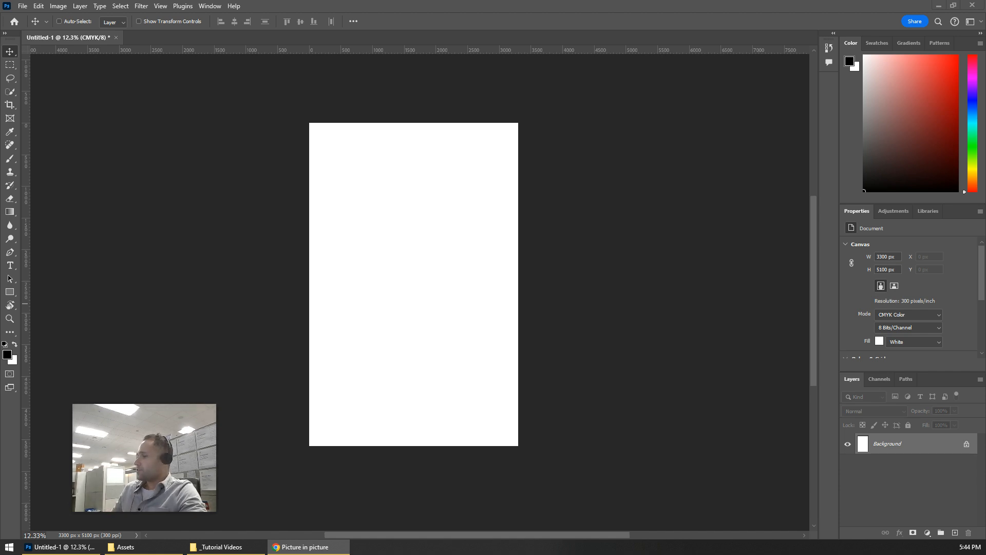
# Step: Place 1.jpg from the Assets folder into the document and move it to about 104 px below the canvas top
pyautogui.click(126, 547)
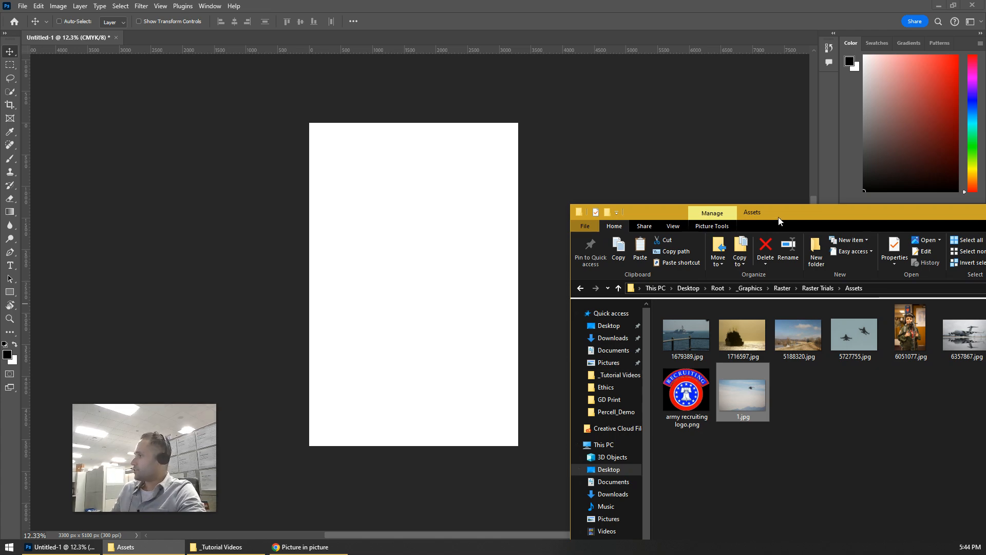
pyautogui.moveTo(786, 221); pyautogui.dragTo(794, 165)
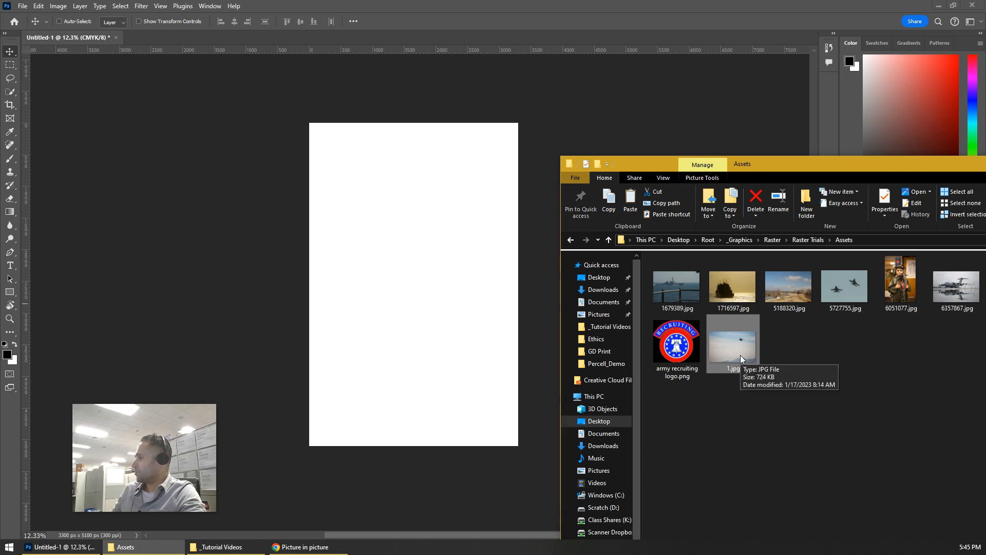
pyautogui.moveTo(740, 355); pyautogui.dragTo(410, 233)
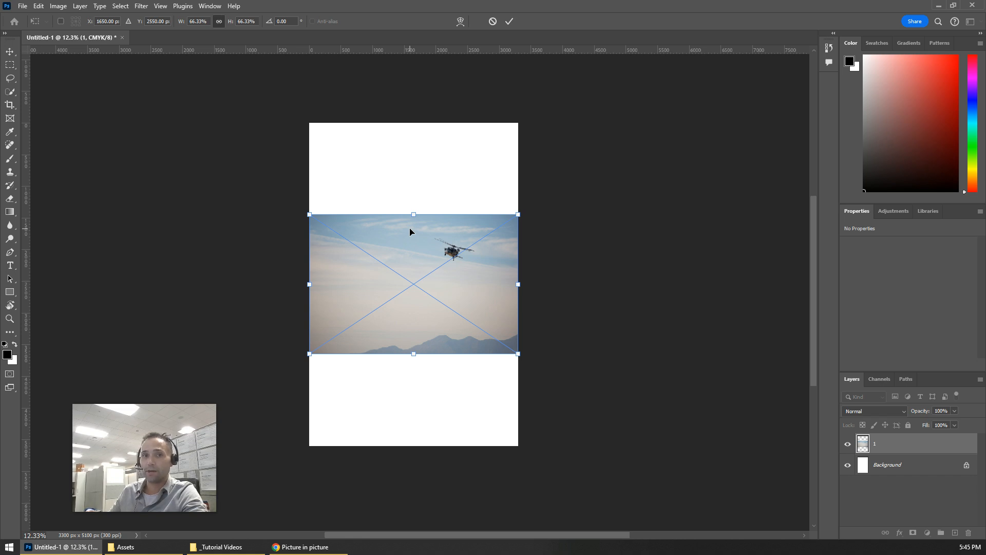
pyautogui.moveTo(418, 288); pyautogui.dragTo(415, 206)
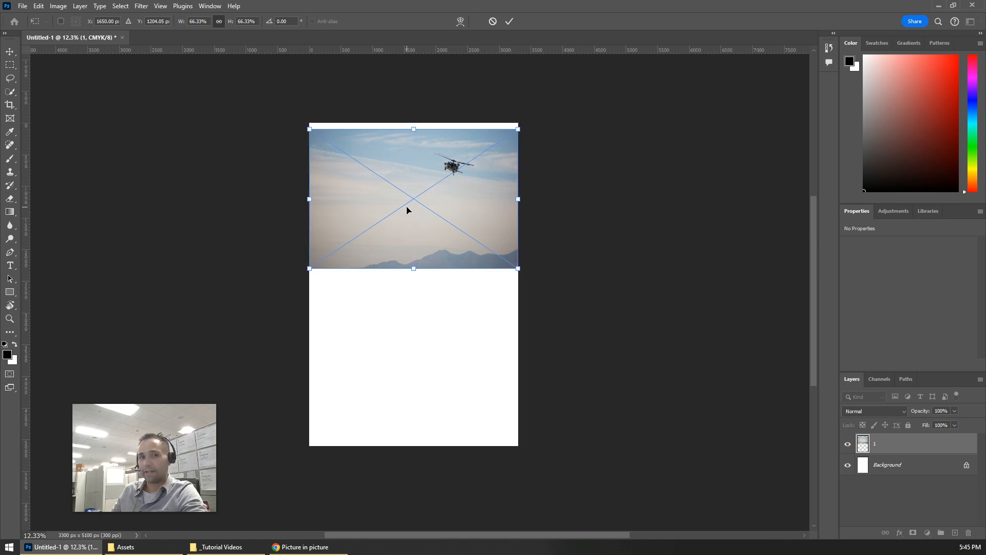
pyautogui.click(510, 21)
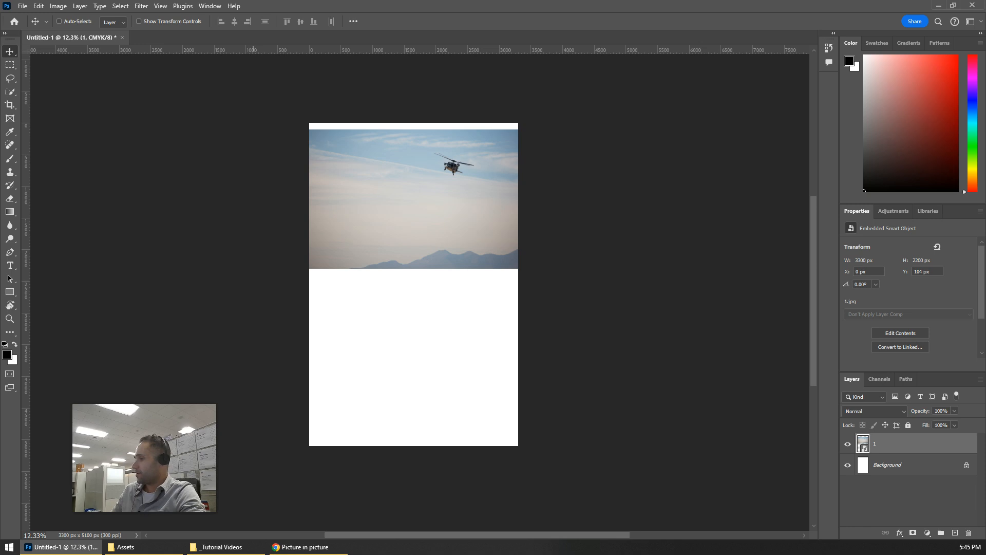
# Step: Place 5188320.jpg from the Assets folder into the document and move it down to the canvas's bottom edge
pyautogui.click(128, 547)
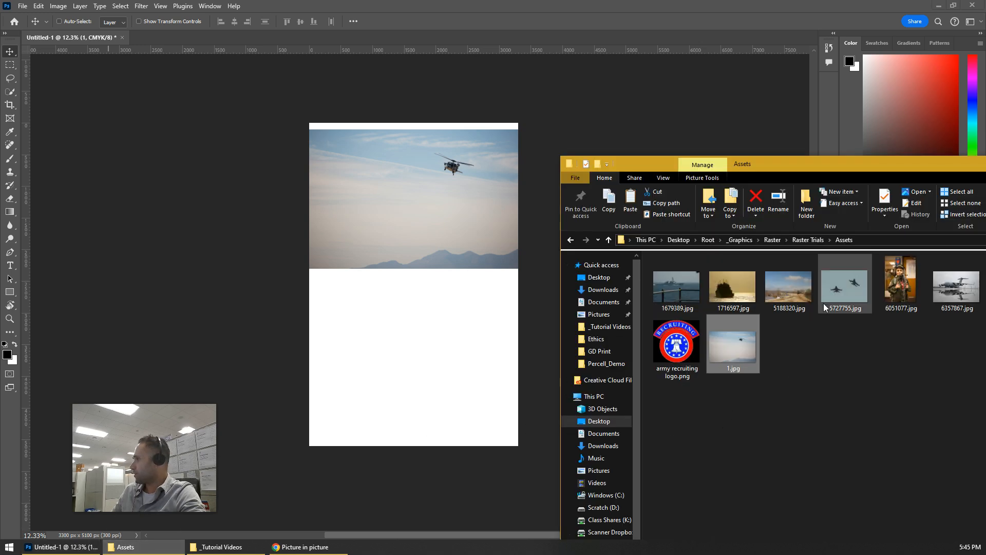
pyautogui.moveTo(806, 299); pyautogui.dragTo(409, 369)
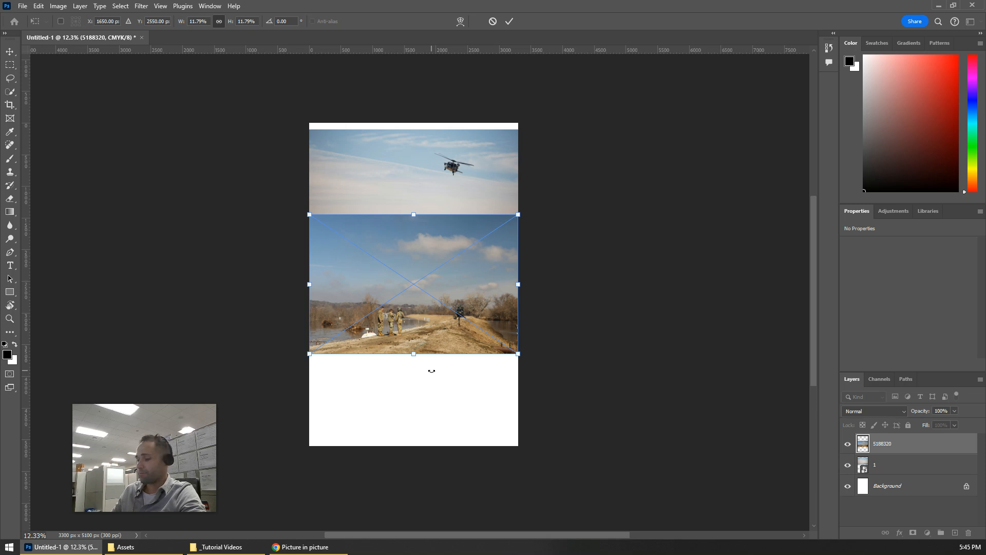
pyautogui.press('Return')
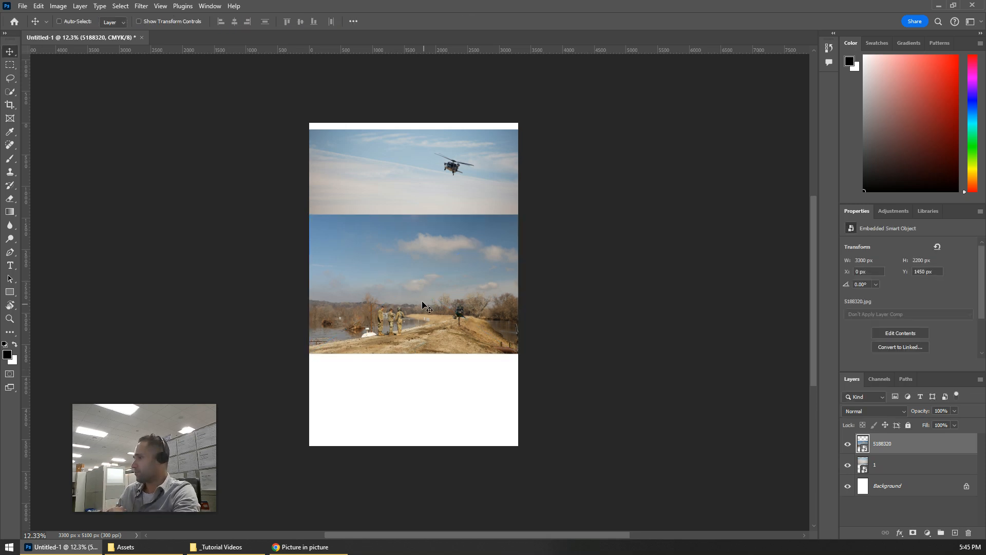
pyautogui.moveTo(421, 283); pyautogui.dragTo(419, 376)
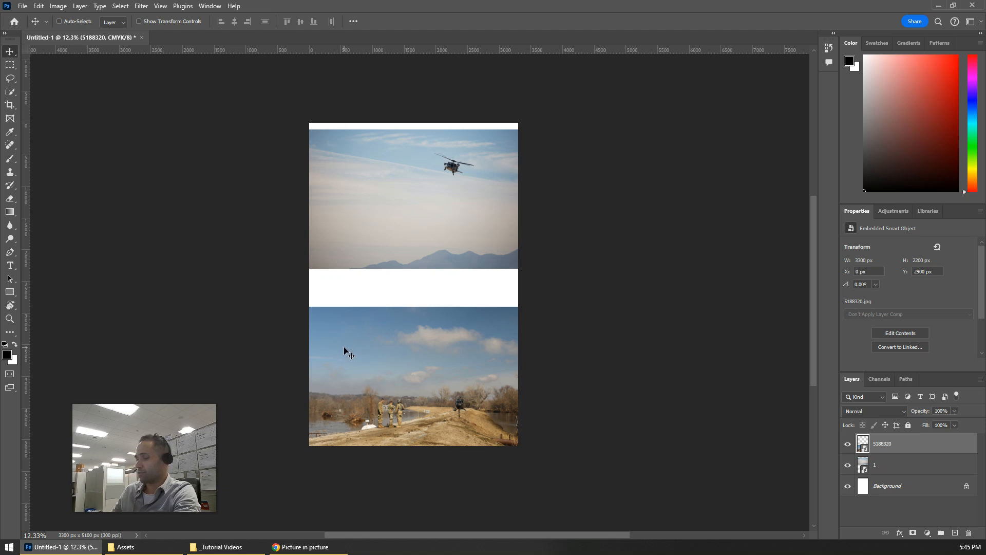
pyautogui.moveTo(399, 357); pyautogui.dragTo(402, 247)
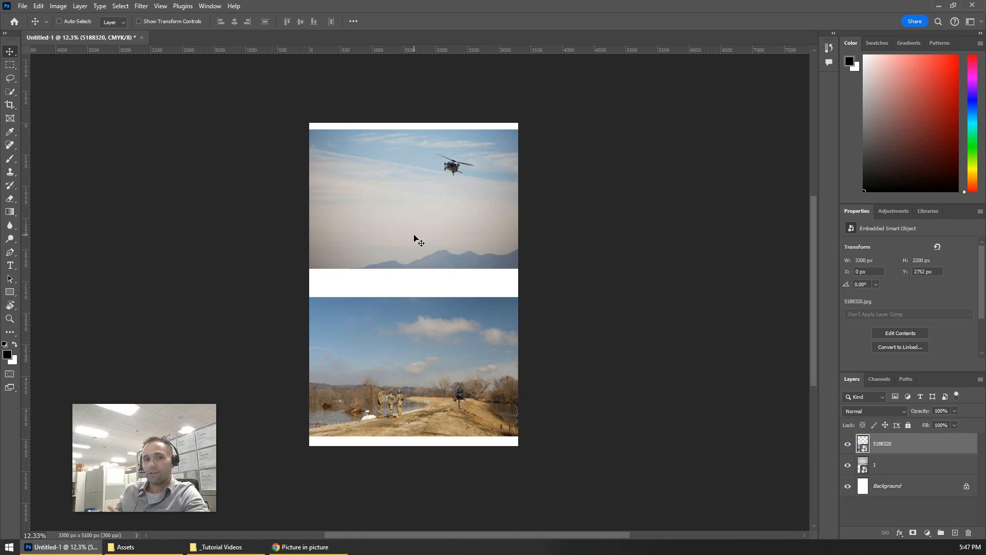
pyautogui.moveTo(429, 245)
pyautogui.mouseDown()
pyautogui.moveTo(428, 234)
pyautogui.moveTo(429, 252)
pyautogui.mouseUp()
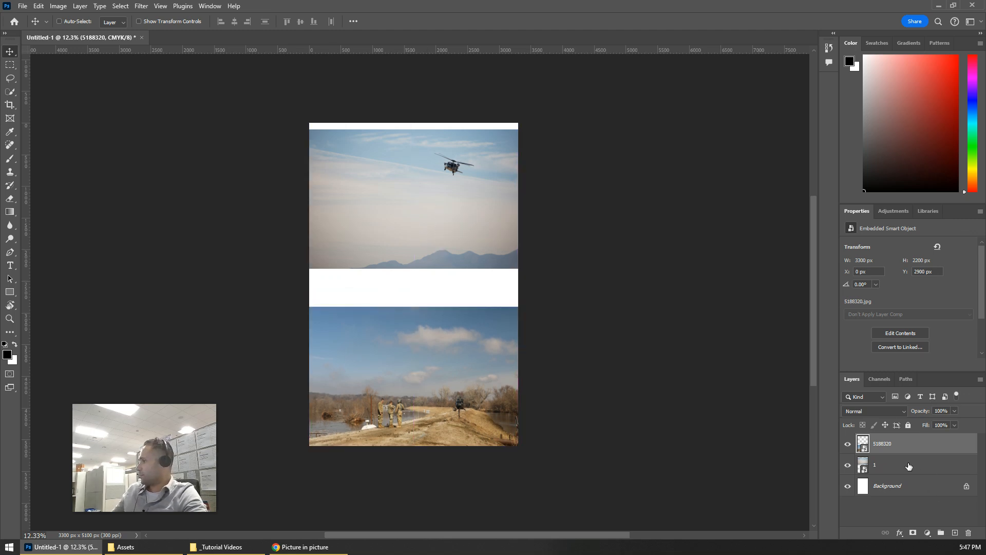
# Step: Move layer 1 above layer 5188320 and enlarge the helicopter photo to about 96%, centred horizontally and covering the upper canvas
pyautogui.click(879, 467)
pyautogui.moveTo(922, 466); pyautogui.dragTo(918, 444)
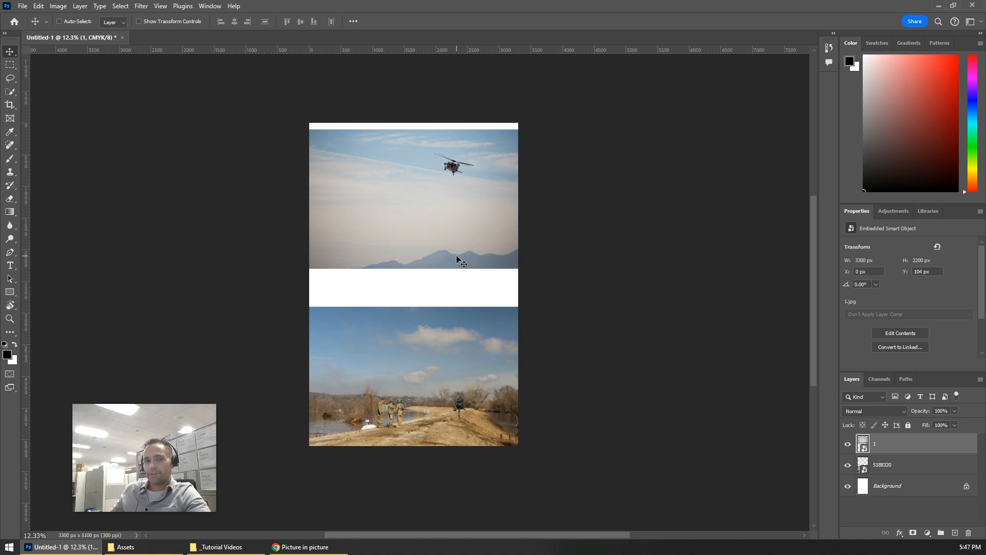
pyautogui.press('ctrl')
pyautogui.hotkey('ctrl', 't')
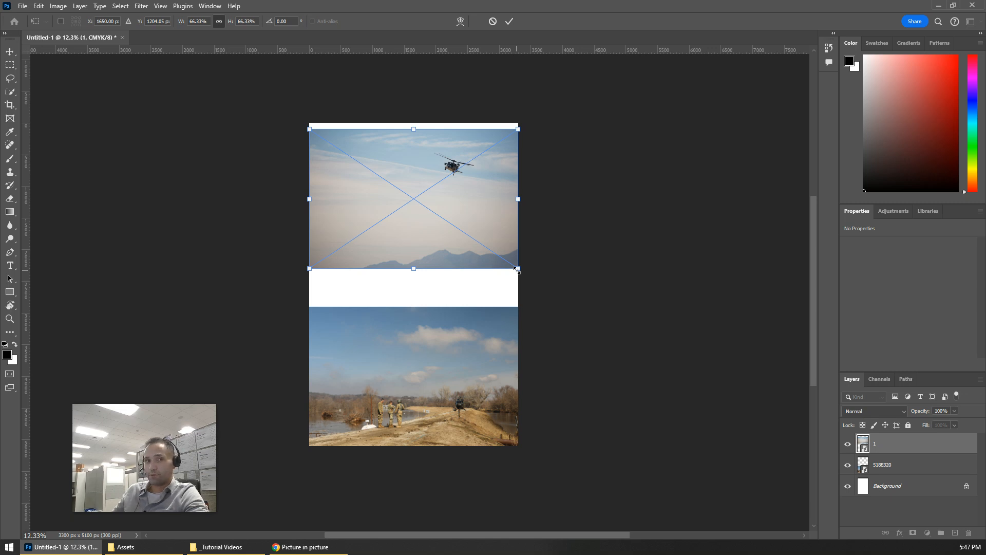
pyautogui.moveTo(517, 269); pyautogui.dragTo(461, 261)
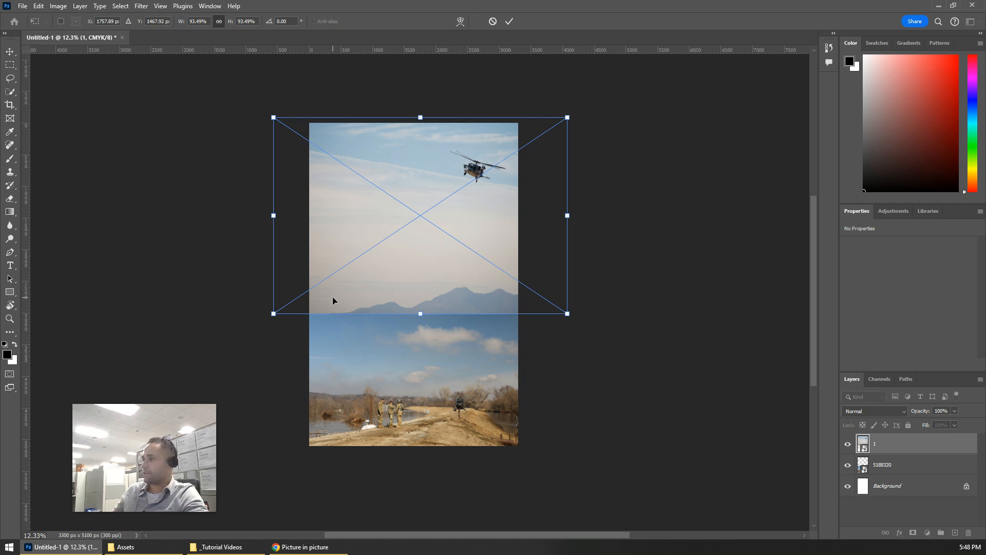
pyautogui.moveTo(274, 313); pyautogui.dragTo(266, 322)
pyautogui.moveTo(417, 271); pyautogui.dragTo(419, 264)
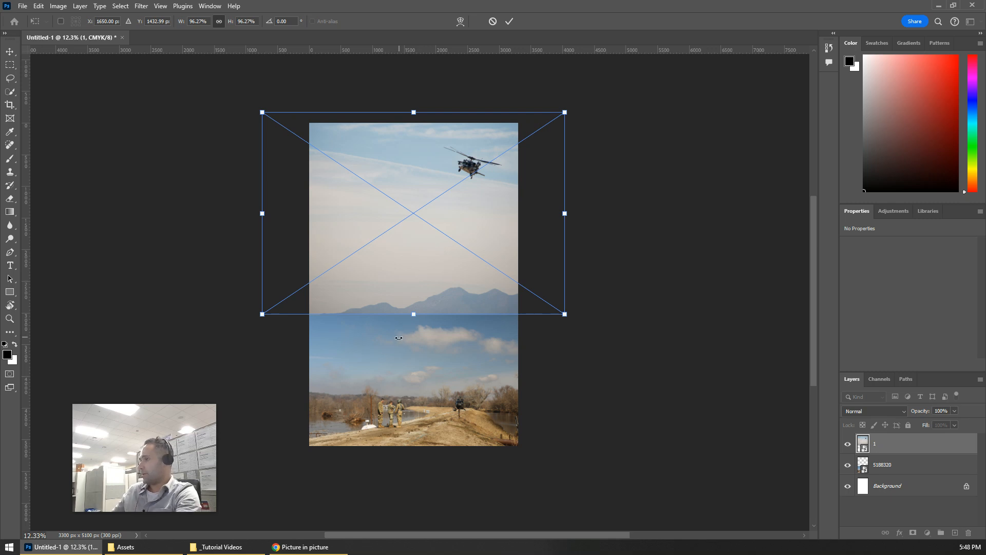
pyautogui.press('Return')
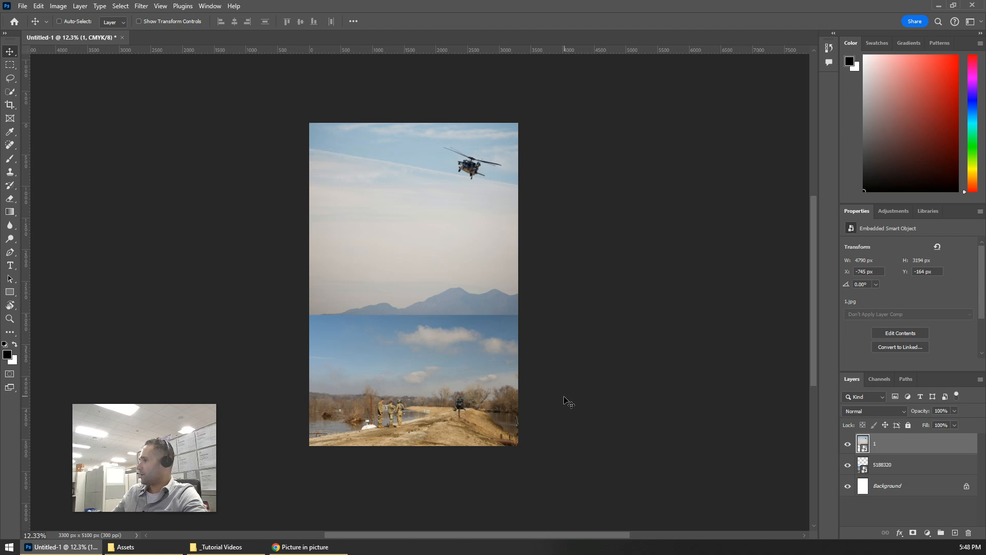
# Step: Enlarge the 5188320 photo to about 16.5% so it overflows the canvas sides while its lower edge stays on the canvas bottom
pyautogui.click(905, 469)
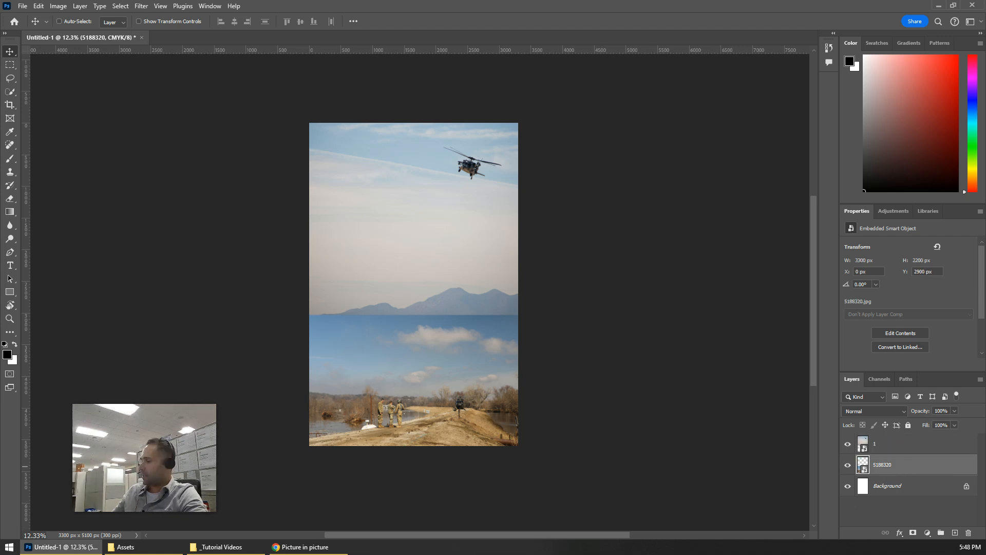
pyautogui.hotkey('ctrl', 't')
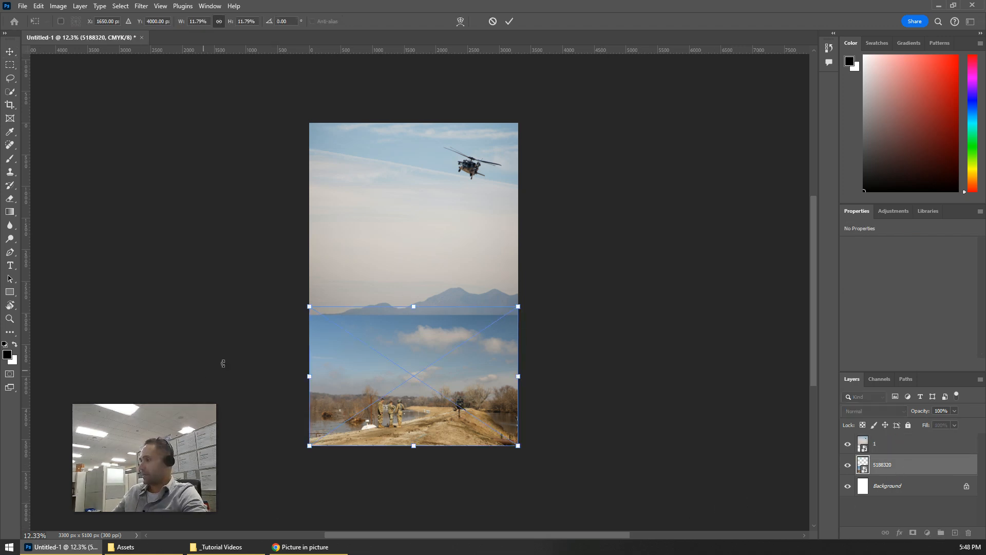
pyautogui.moveTo(310, 305); pyautogui.dragTo(235, 255)
pyautogui.moveTo(366, 355); pyautogui.dragTo(405, 358)
pyautogui.moveTo(264, 259); pyautogui.dragTo(254, 251)
pyautogui.moveTo(377, 363); pyautogui.dragTo(388, 364)
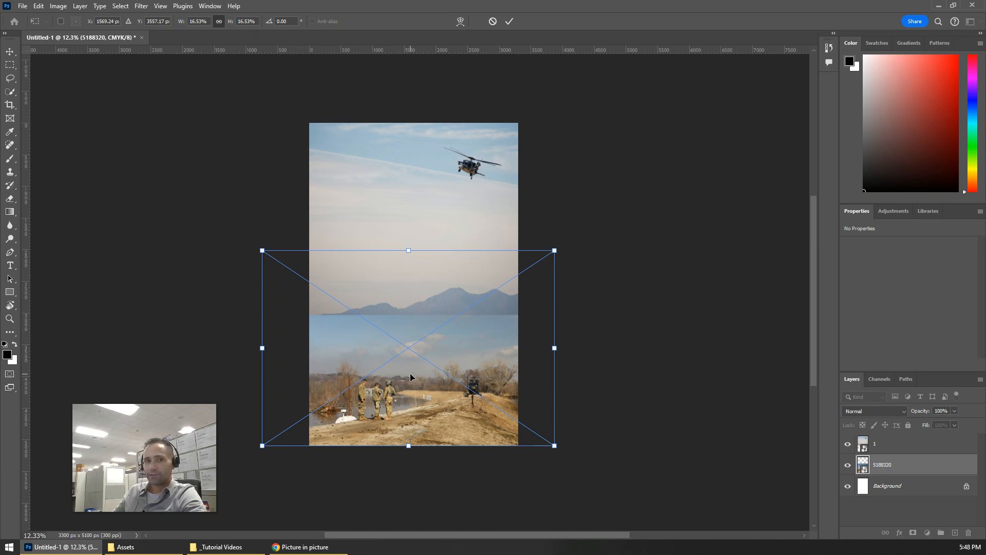
pyautogui.click(510, 22)
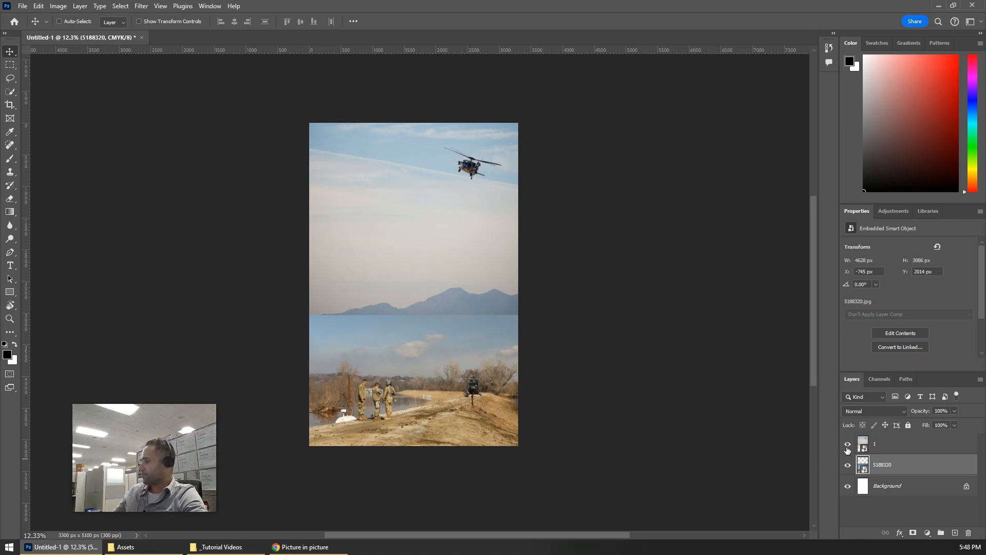
# Step: Toggle layer 1's visibility repeatedly to examine how far the two photos overlap, ending with the layer hidden
pyautogui.click(848, 445)
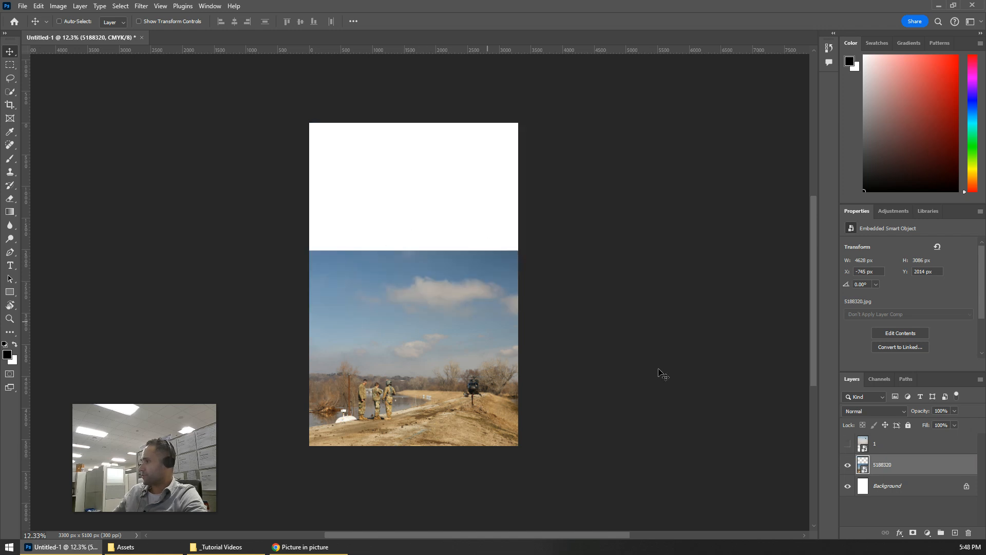
pyautogui.click(848, 445)
pyautogui.click(848, 445)
pyautogui.click(849, 445)
pyautogui.click(848, 445)
pyautogui.click(848, 445)
pyautogui.click(848, 444)
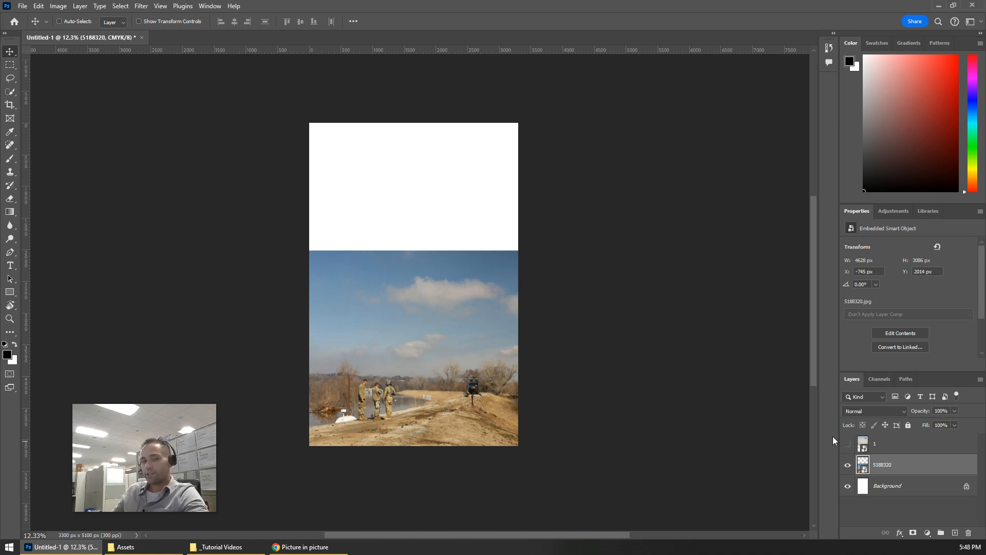
# Step: Add a horizontal guide along the upper edge of the 5188320 photo and show layer 1 again
pyautogui.hotkey('ctrl', 'r')
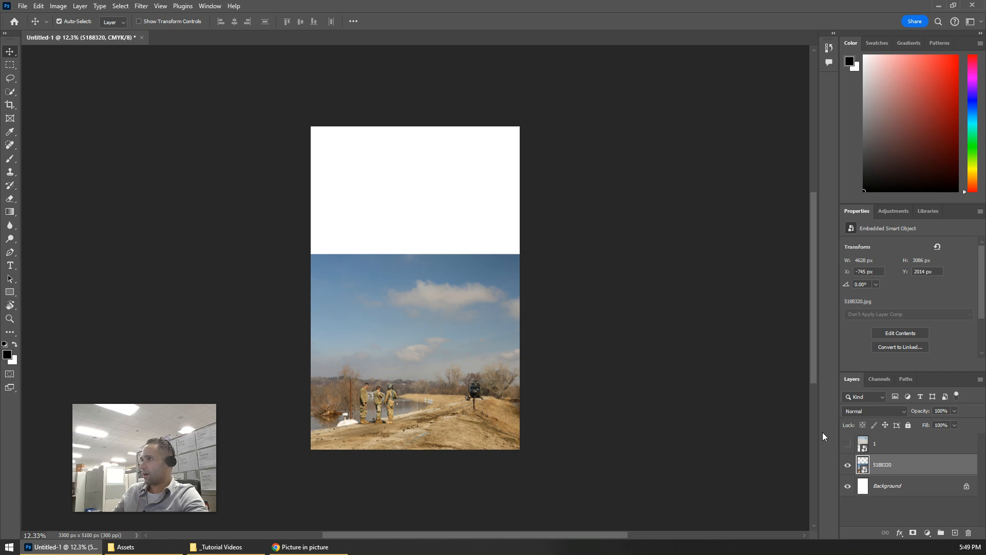
pyautogui.hotkey('ctrl', 'r')
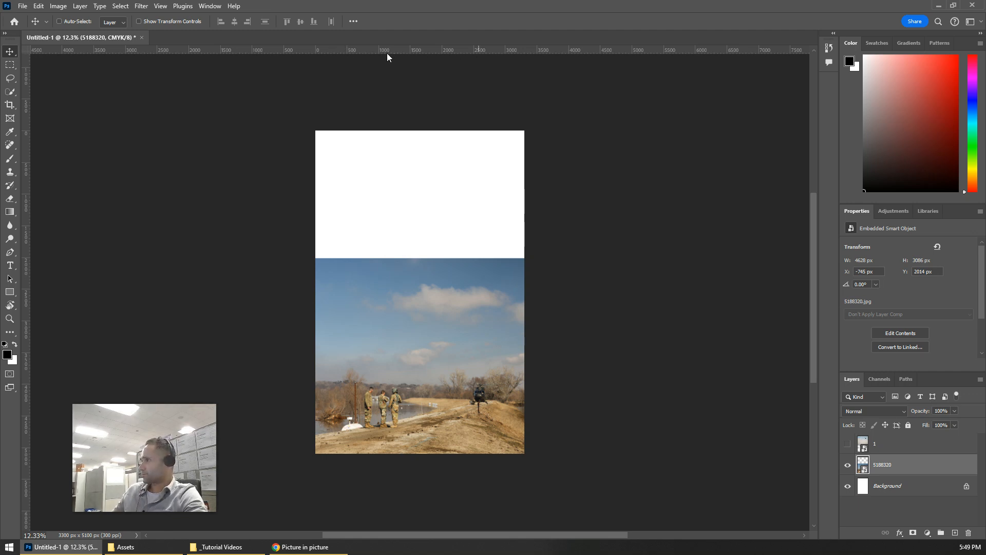
pyautogui.moveTo(405, 51); pyautogui.dragTo(392, 255)
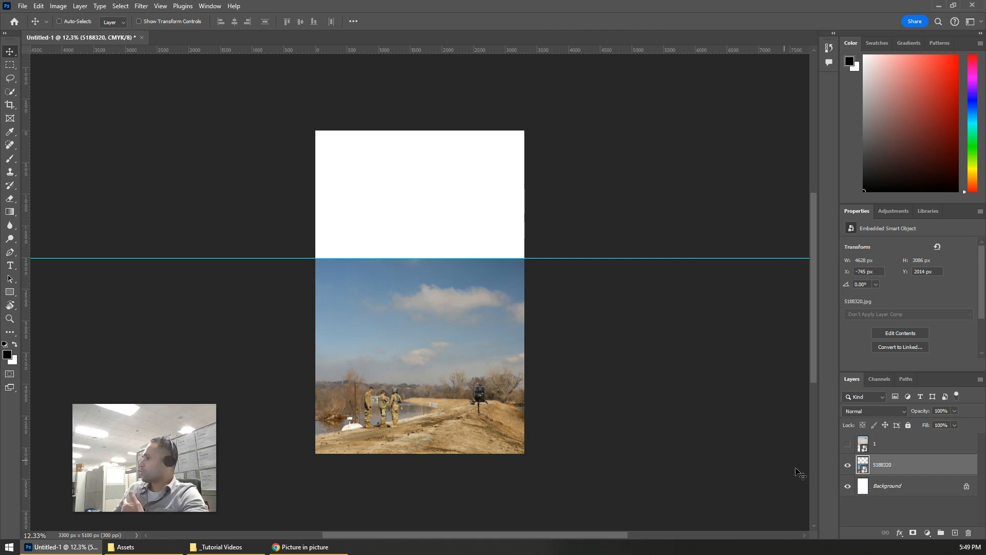
pyautogui.click(849, 445)
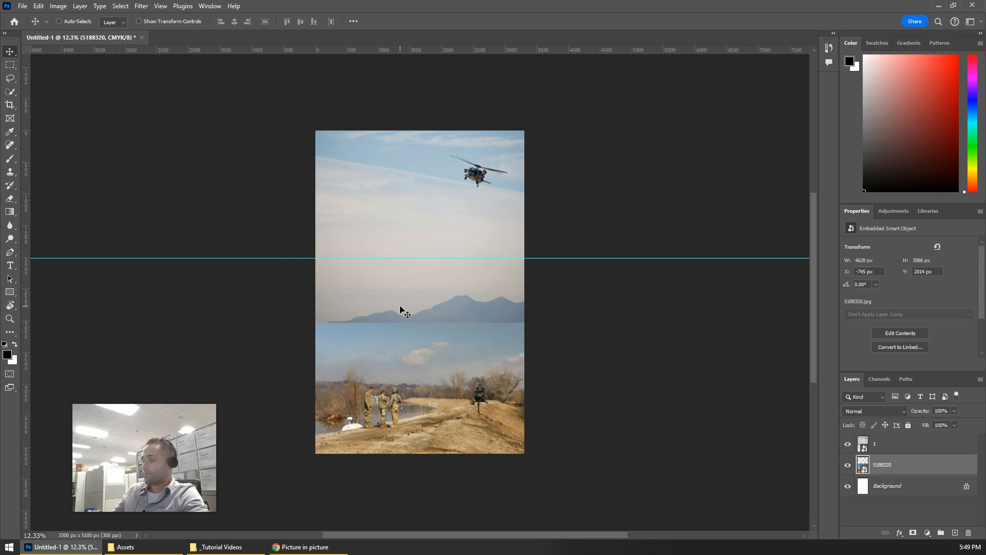
# Step: Add a layer mask to layer 1 and draw a vertical black-to-white linear gradient from its lower edge to just below the guide
pyautogui.click(921, 450)
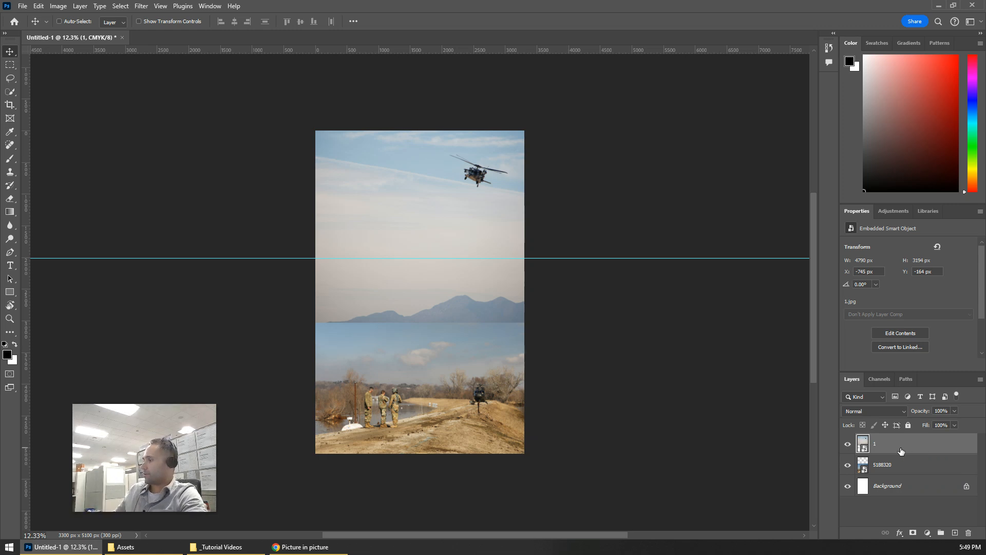
pyautogui.click(913, 534)
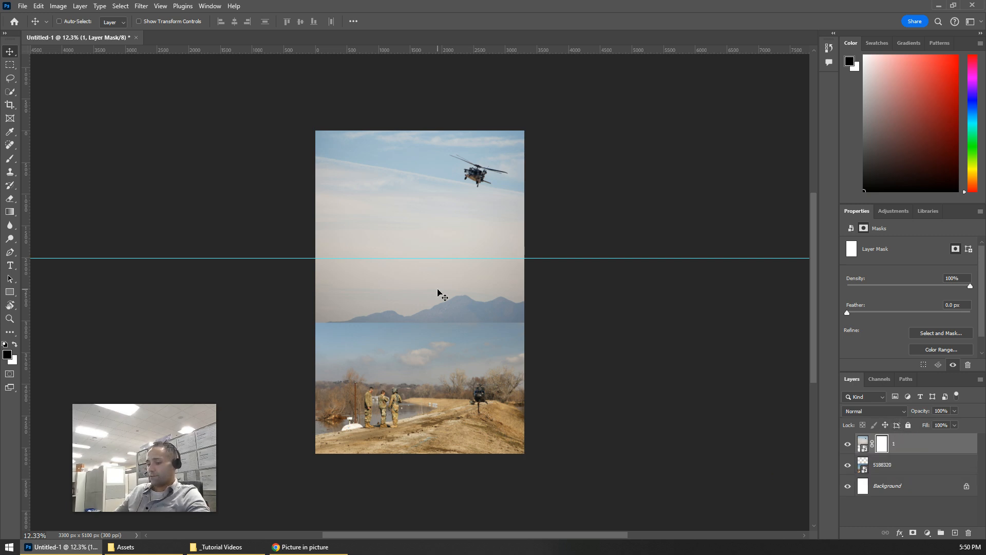
pyautogui.press('g')
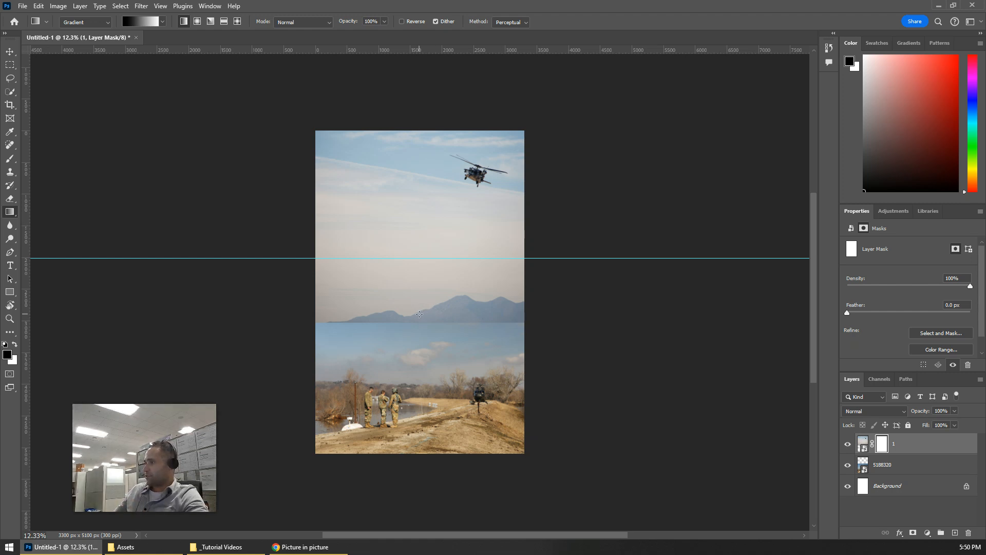
pyautogui.moveTo(420, 317); pyautogui.dragTo(421, 275)
pyautogui.moveTo(420, 274); pyautogui.dragTo(422, 277)
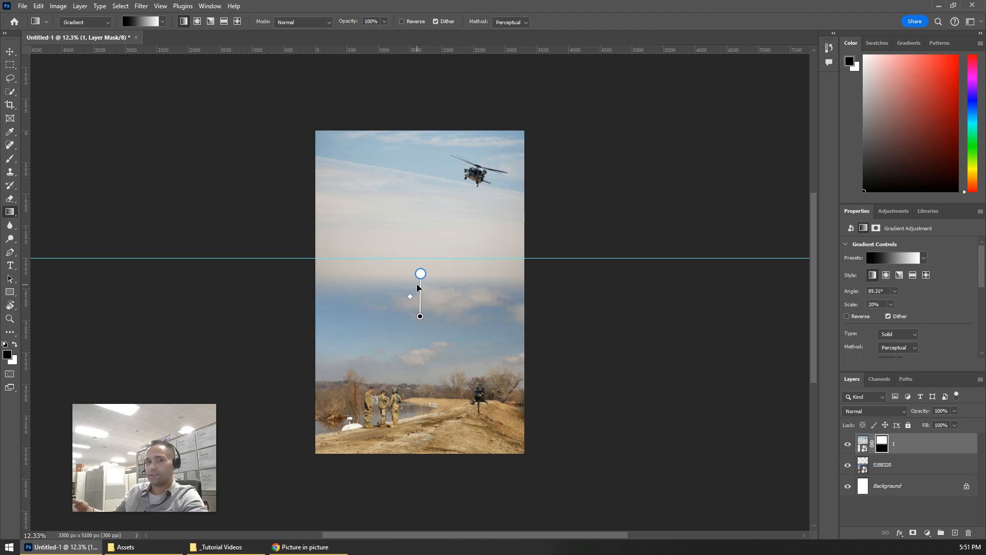
# Step: Reposition both ends of layer 1's mask gradient to a scale of about 22% and an angle of about 89°, starting just below the guide
pyautogui.moveTo(417, 277)
pyautogui.mouseDown()
pyautogui.moveTo(419, 262)
pyautogui.moveTo(419, 270)
pyautogui.mouseUp()
pyautogui.moveTo(420, 317)
pyautogui.mouseDown()
pyautogui.moveTo(419, 309)
pyautogui.moveTo(419, 319)
pyautogui.mouseUp()
pyautogui.moveTo(419, 271); pyautogui.dragTo(419, 271)
pyautogui.moveTo(420, 320)
pyautogui.mouseDown()
pyautogui.moveTo(419, 310)
pyautogui.moveTo(419, 327)
pyautogui.mouseUp()
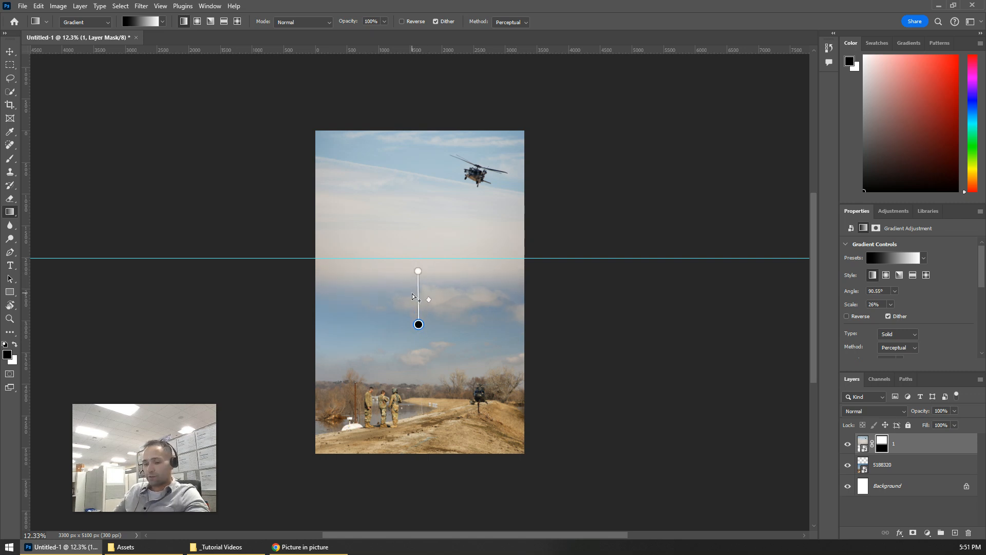
pyautogui.scroll(5, 399, 289)
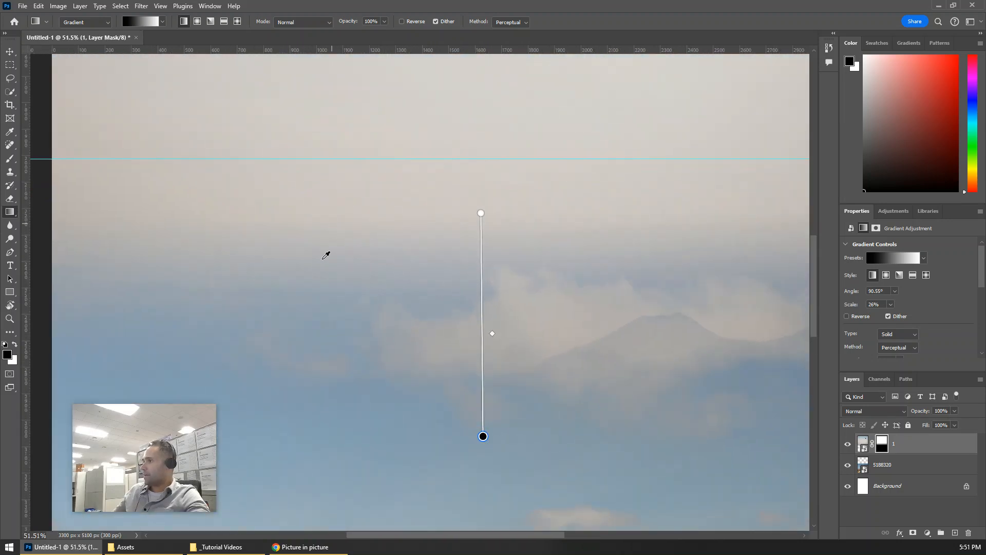
pyautogui.scroll(-4, 304, 322)
pyautogui.moveTo(372, 282); pyautogui.dragTo(372, 259)
pyautogui.moveTo(372, 366); pyautogui.dragTo(374, 336)
pyautogui.moveTo(373, 263)
pyautogui.mouseDown()
pyautogui.moveTo(373, 249)
pyautogui.moveTo(372, 271)
pyautogui.mouseUp()
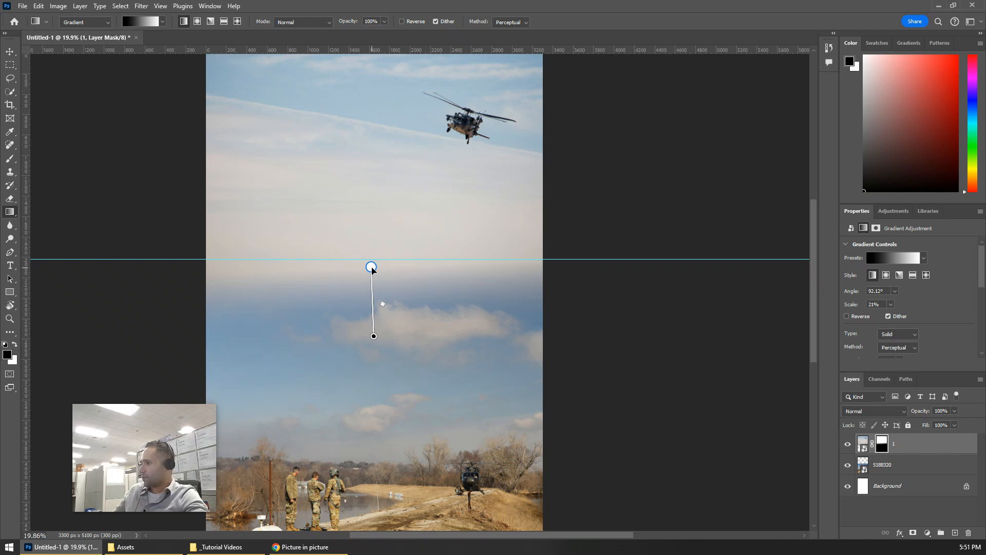
pyautogui.moveTo(372, 269)
pyautogui.mouseDown()
pyautogui.moveTo(377, 170)
pyautogui.moveTo(376, 267)
pyautogui.mouseUp()
pyautogui.moveTo(374, 338)
pyautogui.mouseDown()
pyautogui.moveTo(380, 446)
pyautogui.moveTo(375, 329)
pyautogui.mouseUp()
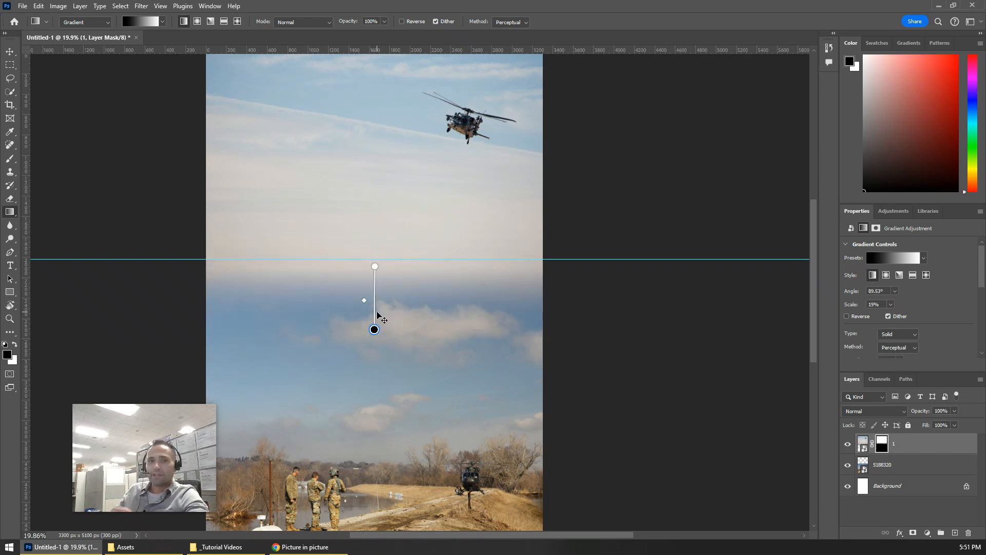
pyautogui.moveTo(375, 267); pyautogui.dragTo(375, 268)
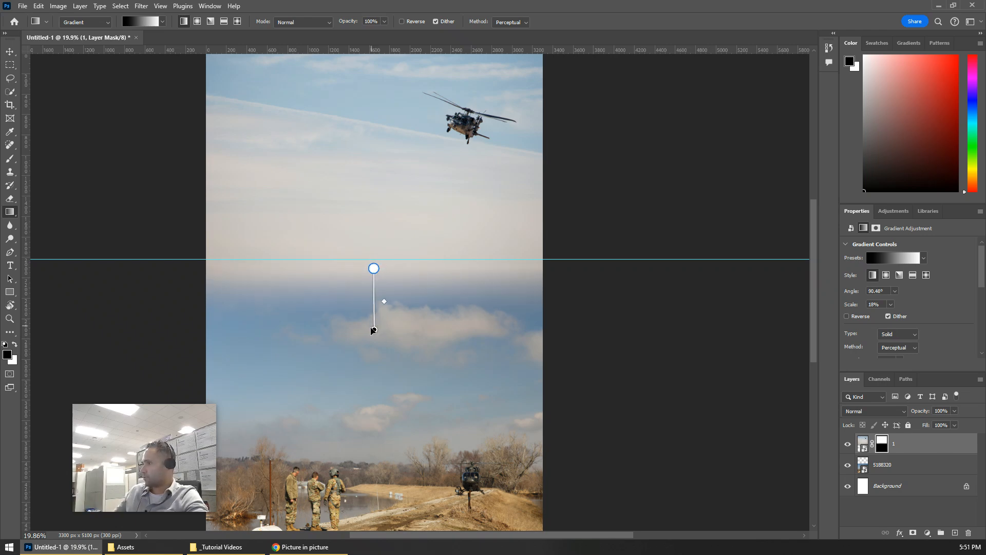
pyautogui.moveTo(374, 331)
pyautogui.mouseDown()
pyautogui.moveTo(373, 322)
pyautogui.moveTo(373, 334)
pyautogui.mouseUp()
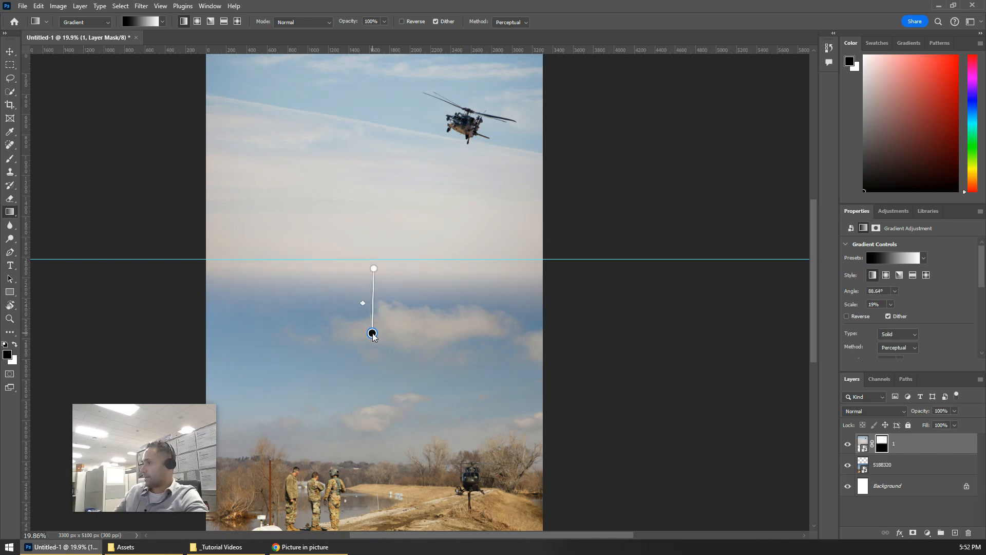
pyautogui.moveTo(374, 269); pyautogui.dragTo(373, 270)
pyautogui.moveTo(372, 334)
pyautogui.mouseDown()
pyautogui.moveTo(372, 326)
pyautogui.moveTo(371, 343)
pyautogui.mouseUp()
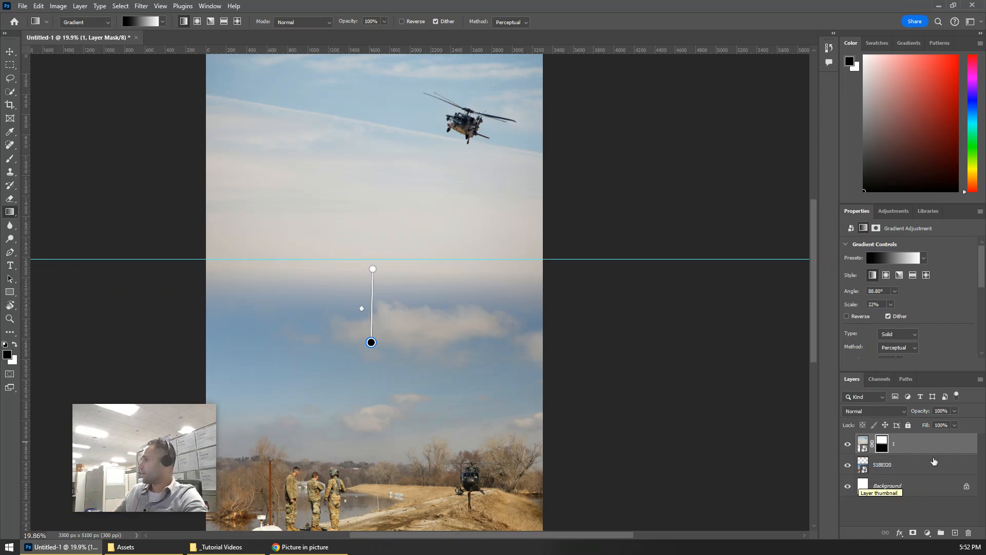
# Step: Select the 5188320 layer
pyautogui.click(912, 471)
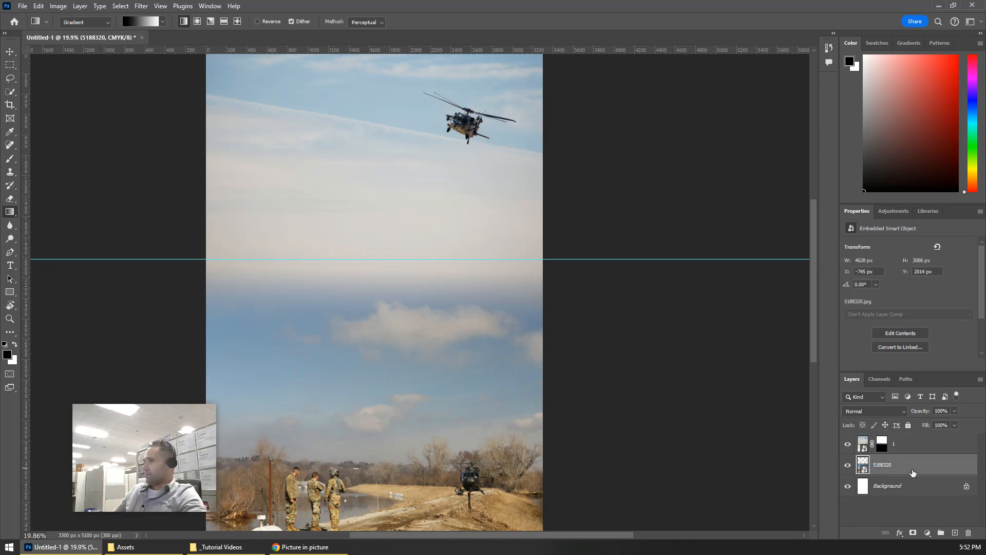